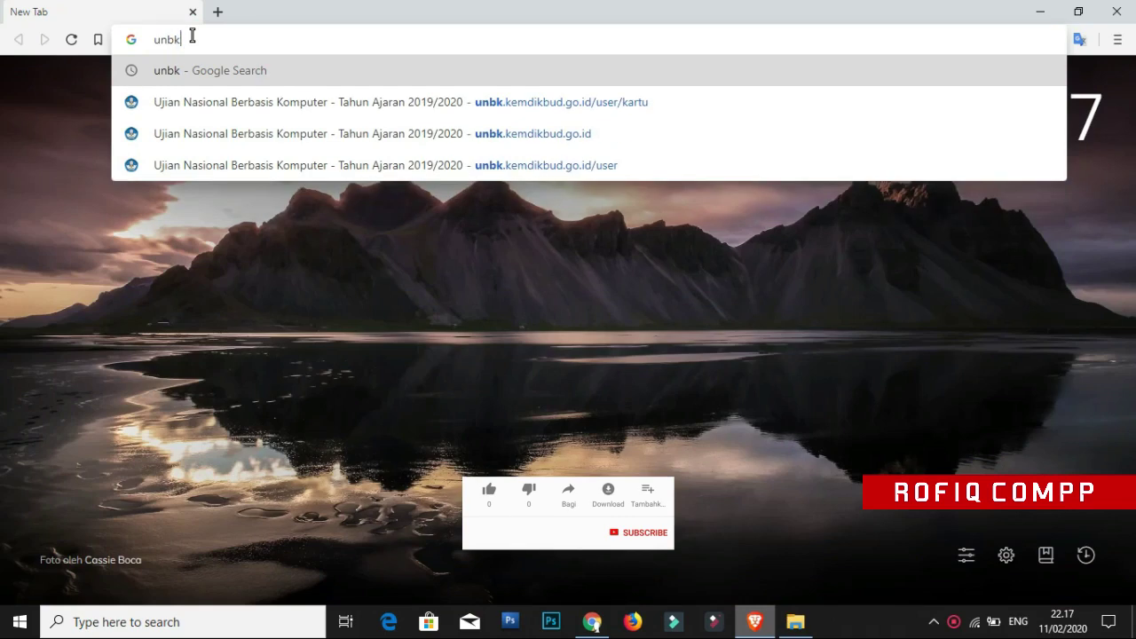
Open the unbk.kemdikbud.go.id site from a web search for unbk and dismiss the data completeness checklist
key("Return")
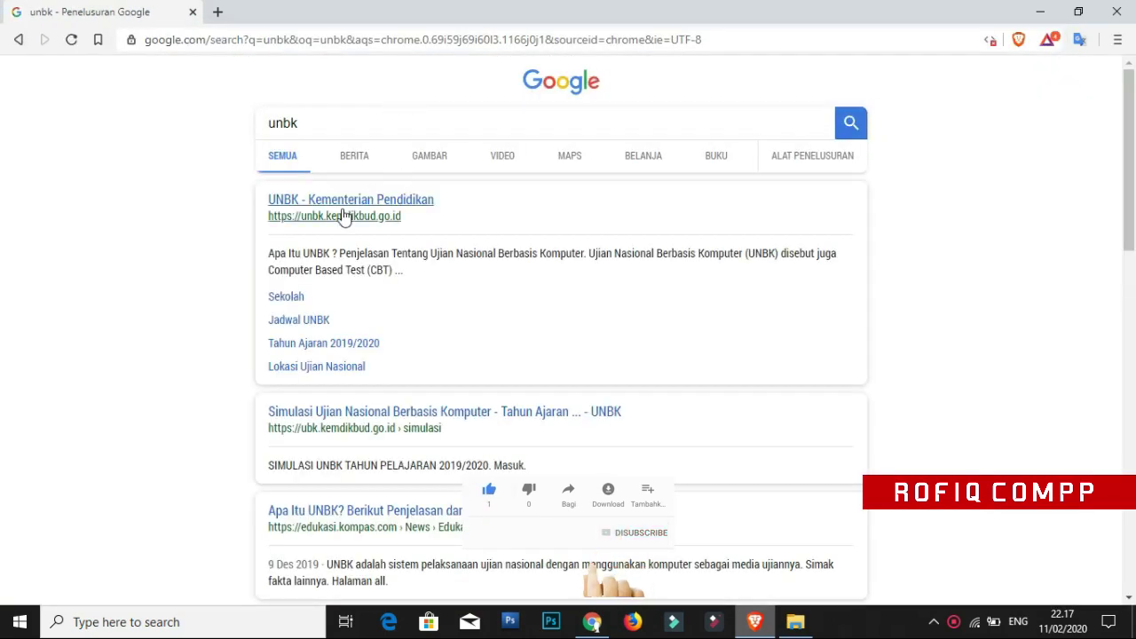
left_click(343, 203)
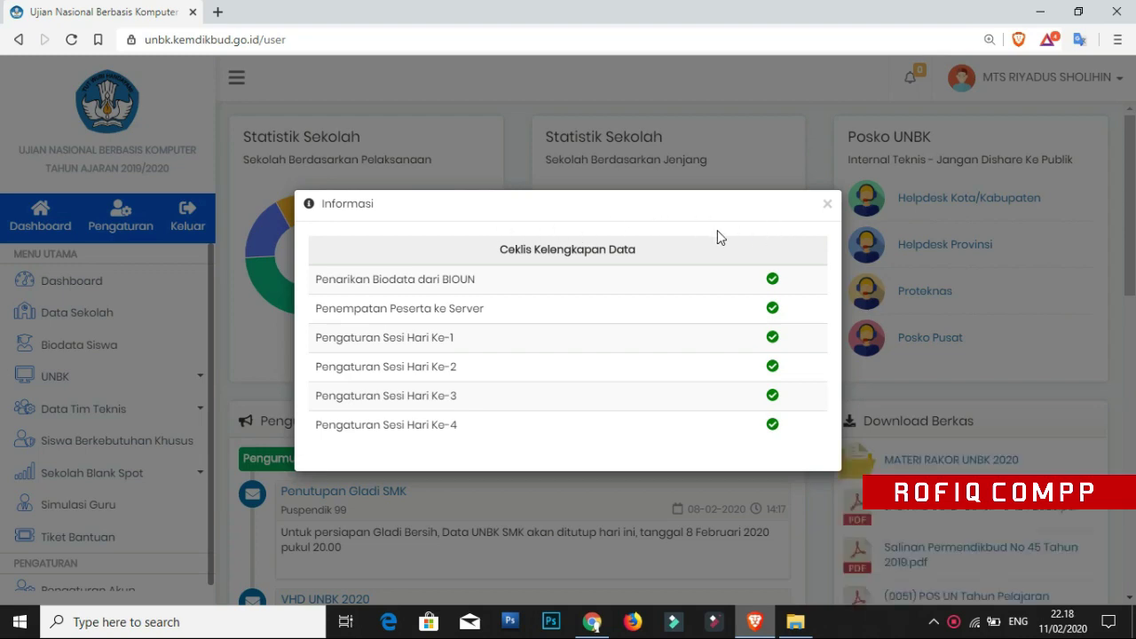
left_click(826, 205)
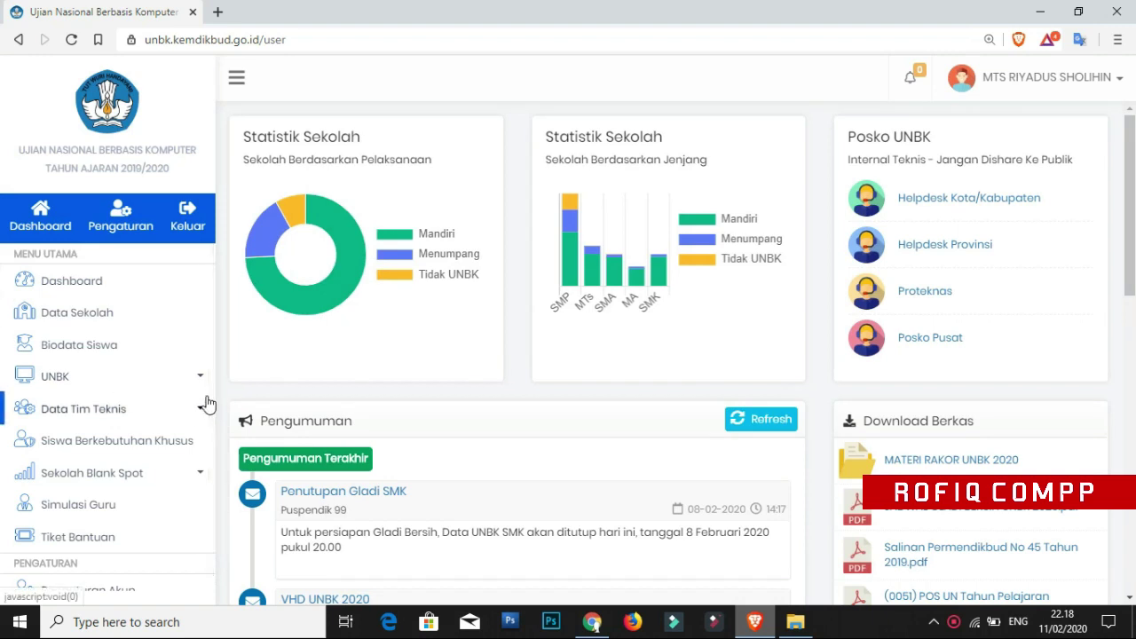
Generate the participant login cards for UNBK SMP/MTs with the Utama schedule and find the card lacking a photo
left_click(146, 378)
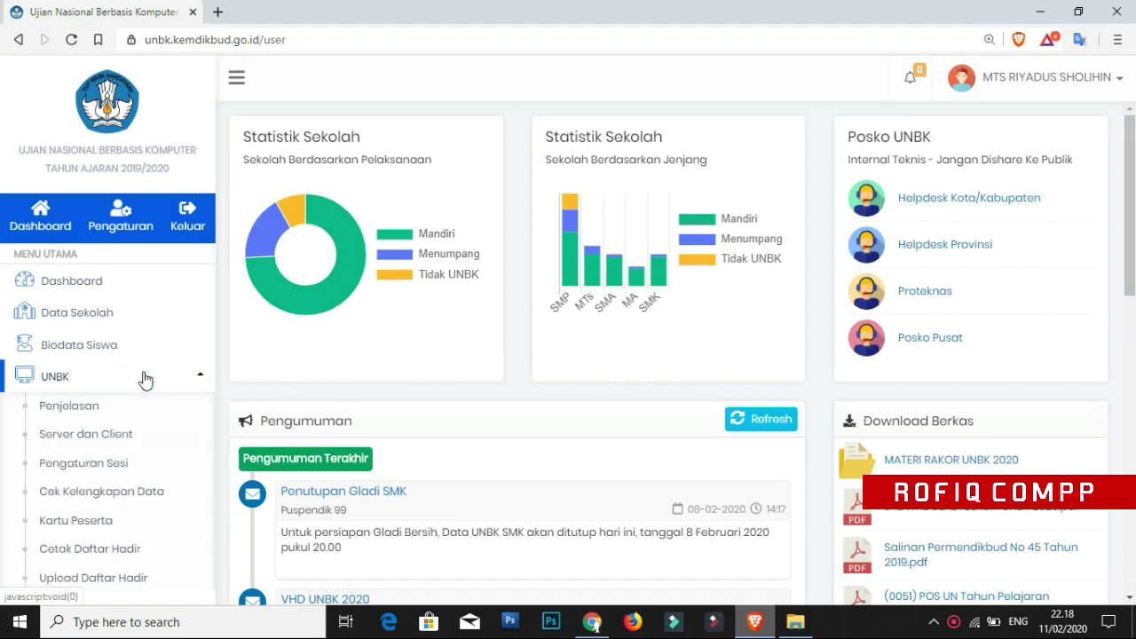
left_click(71, 527)
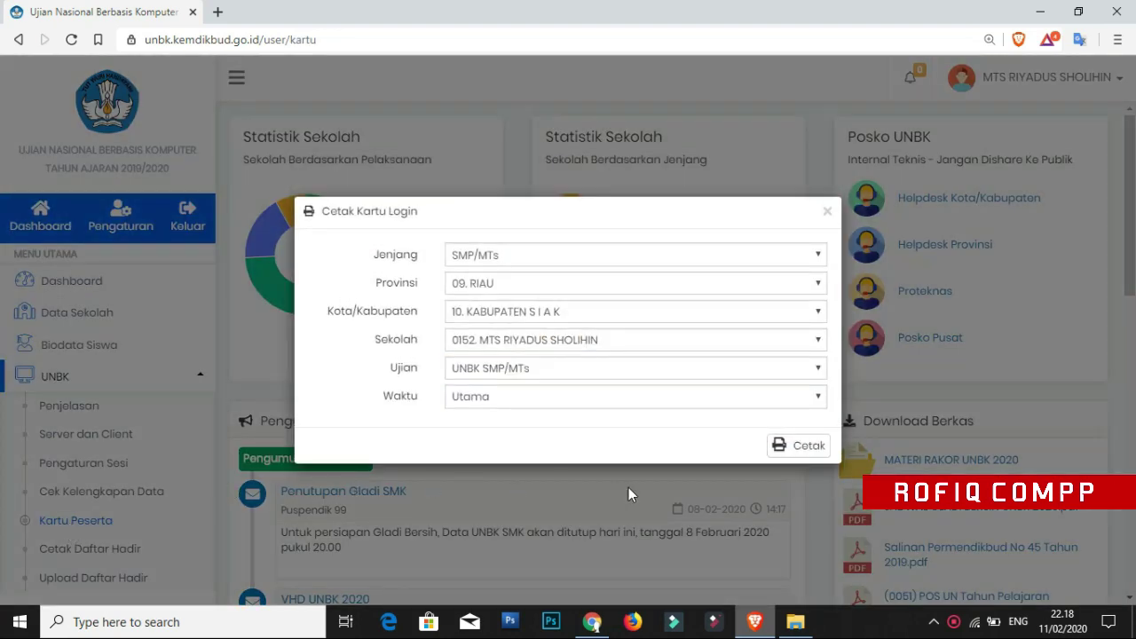
left_click(806, 453)
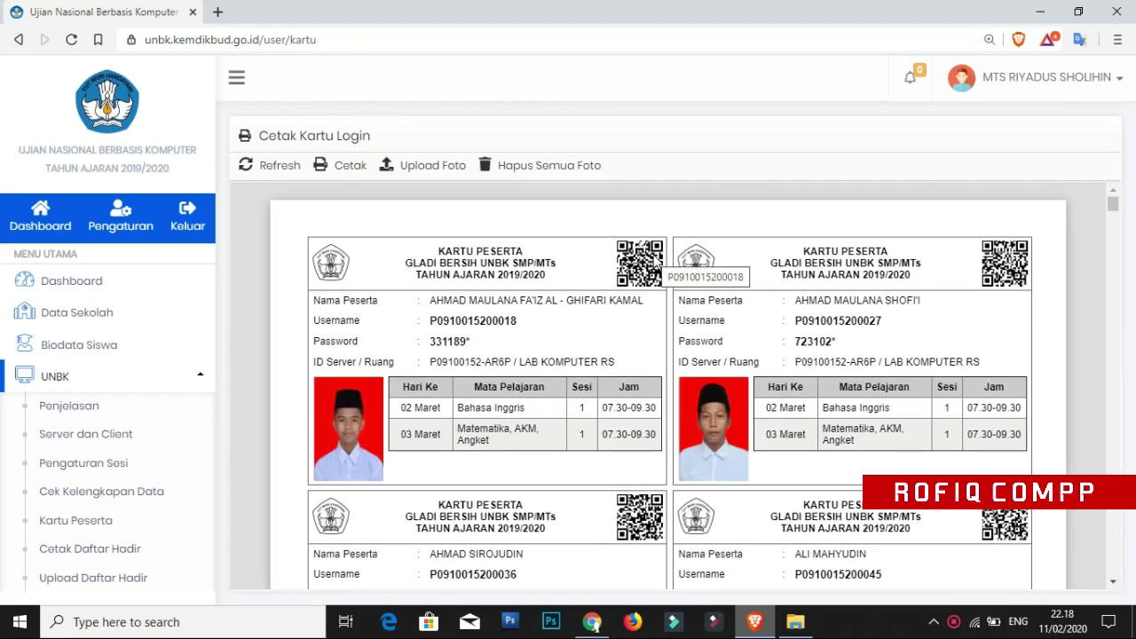
scroll(718, 345, "down", 1)
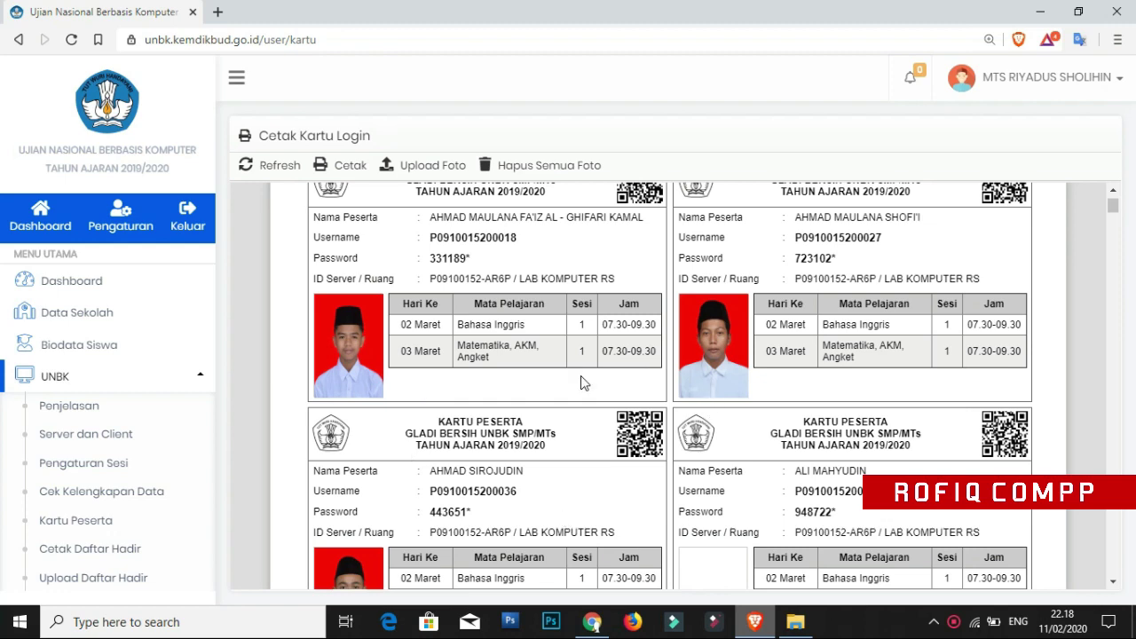
scroll(583, 382, "down", 2)
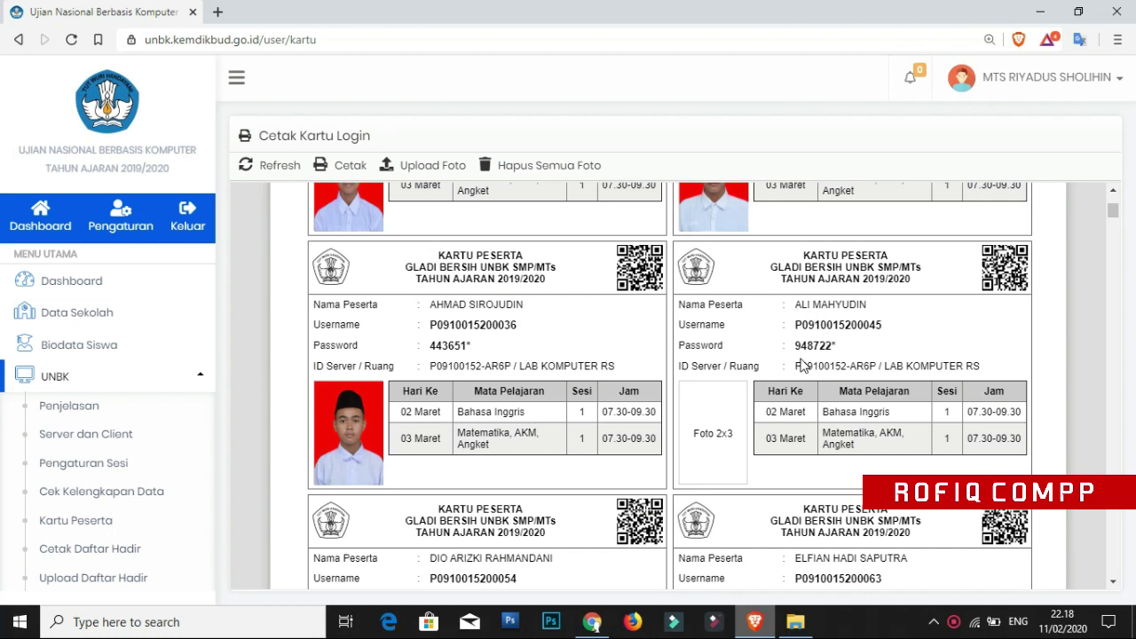
Compare the photo file names in the UNBK folder with the username on the card lacking a photo
left_click(796, 622)
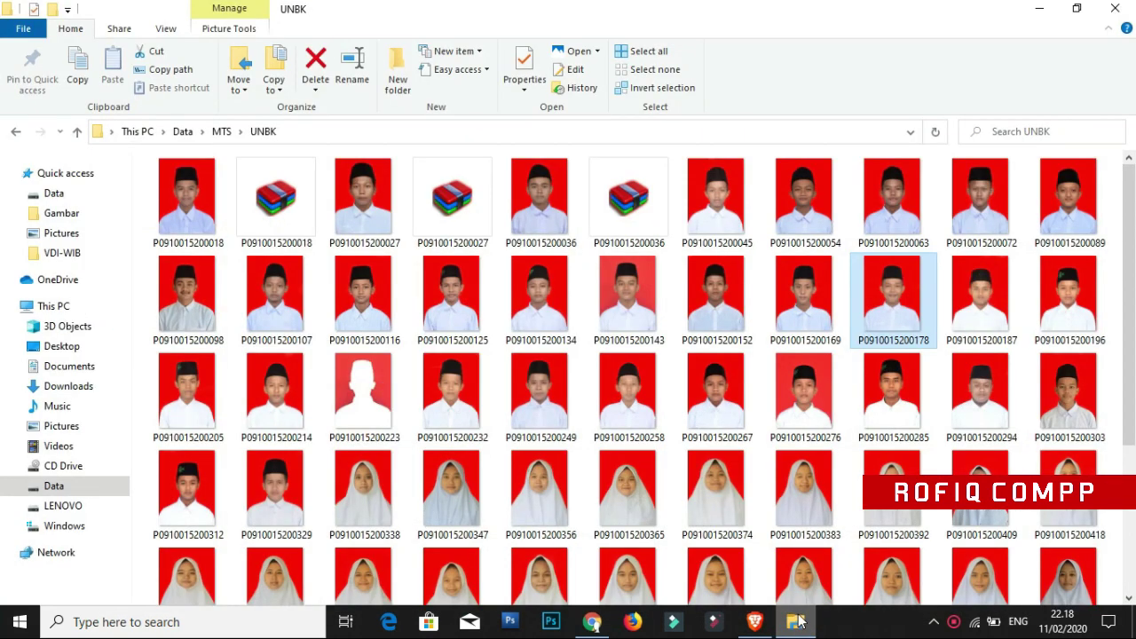
left_click(728, 213)
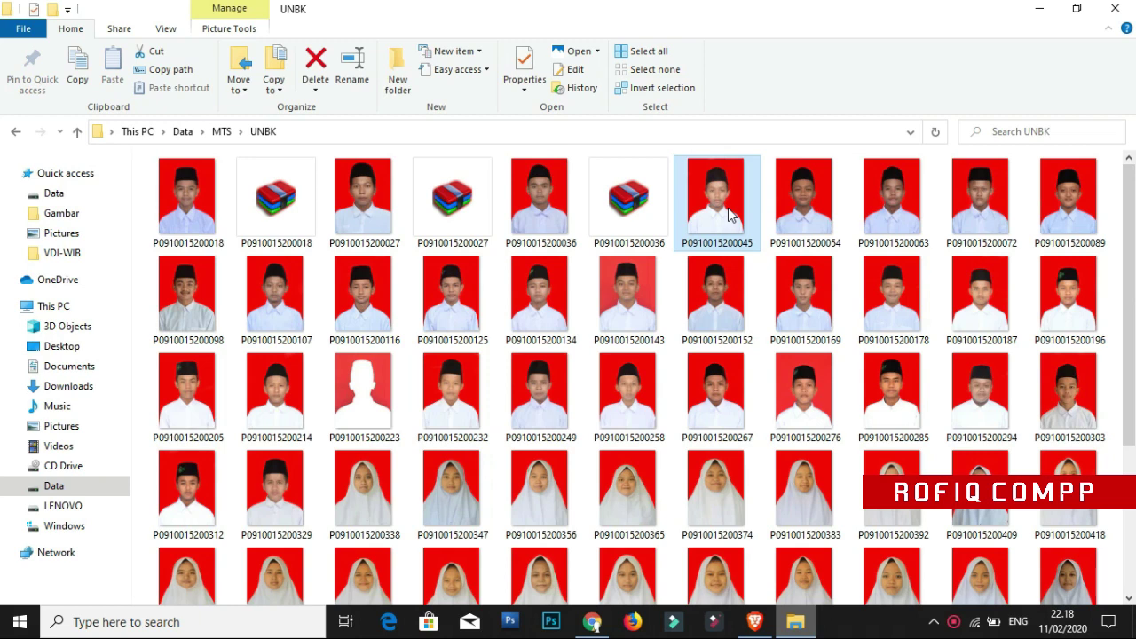
left_click_drag(728, 213, 725, 336)
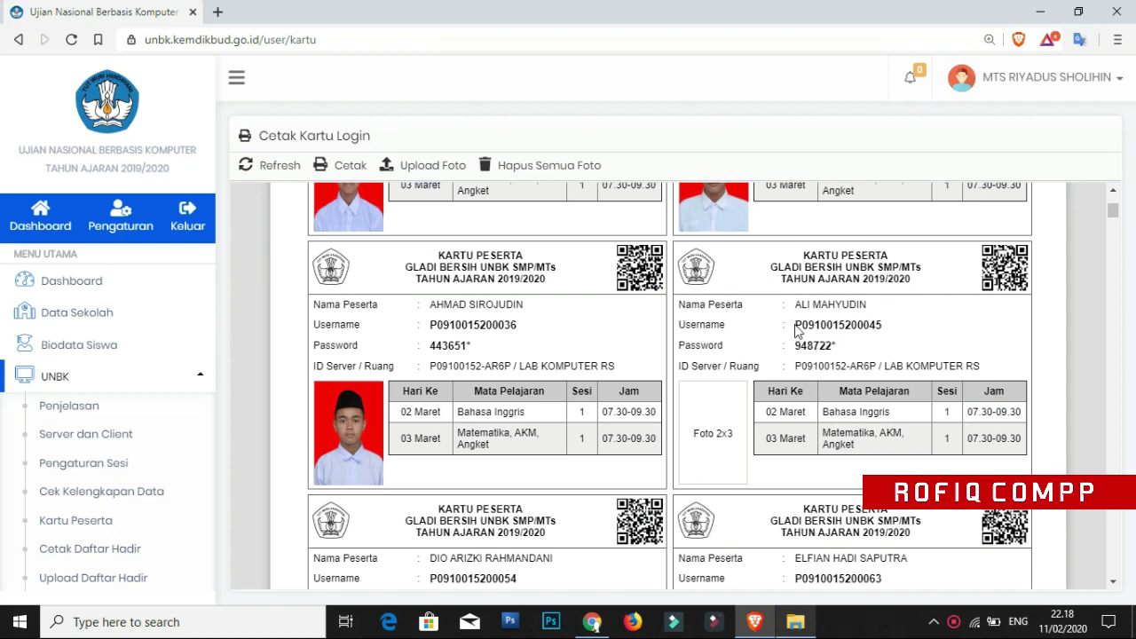
left_click_drag(796, 326, 881, 325)
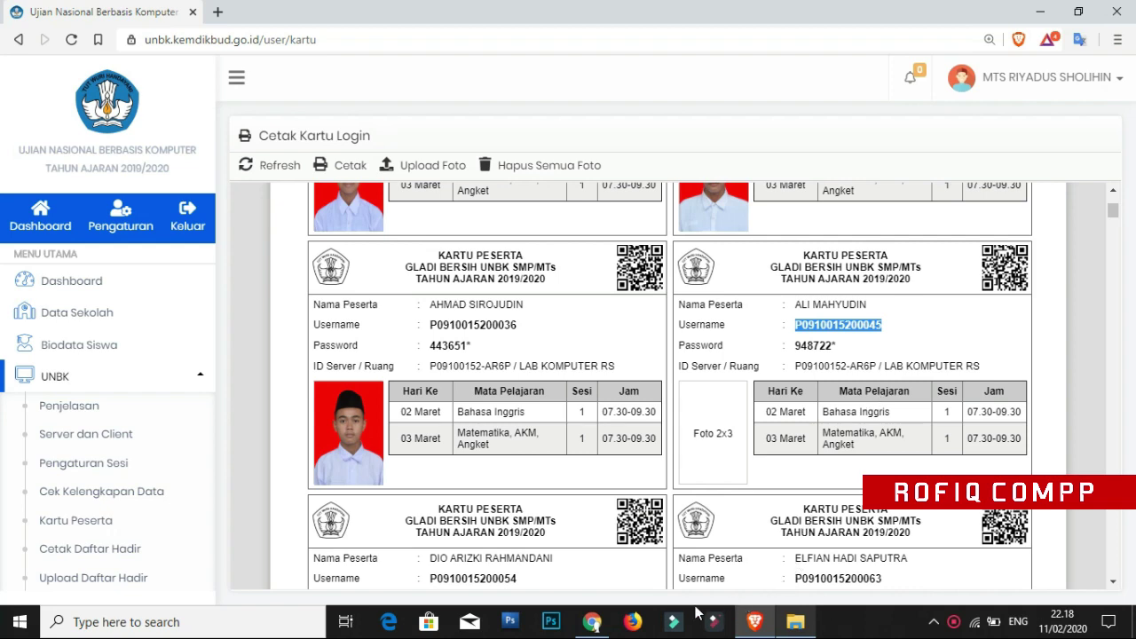
left_click(795, 621)
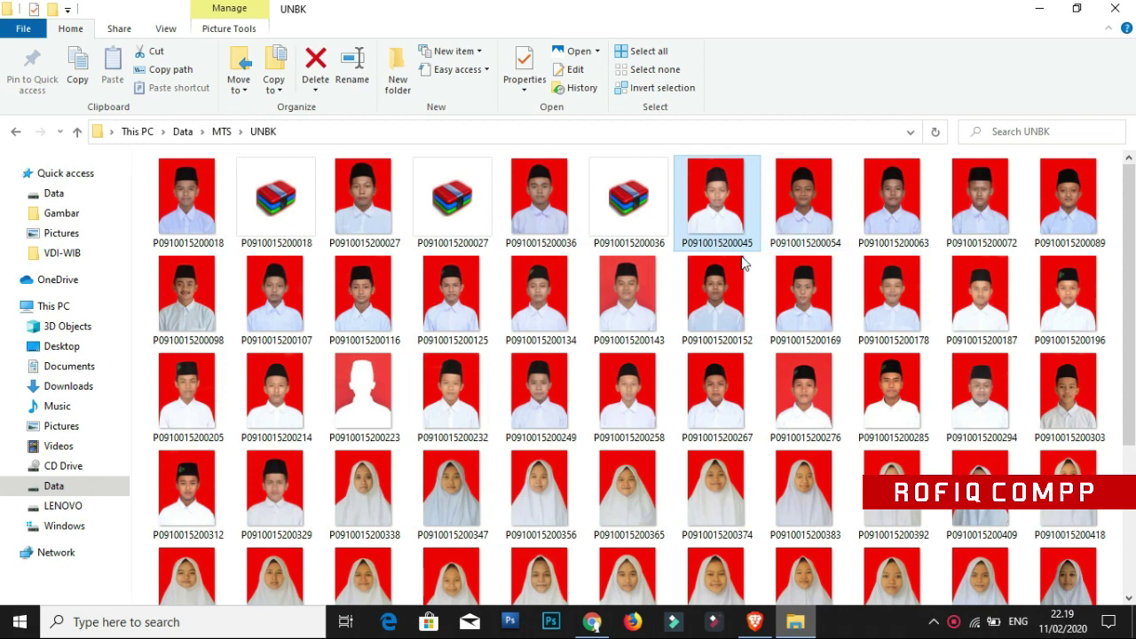
left_click(822, 195)
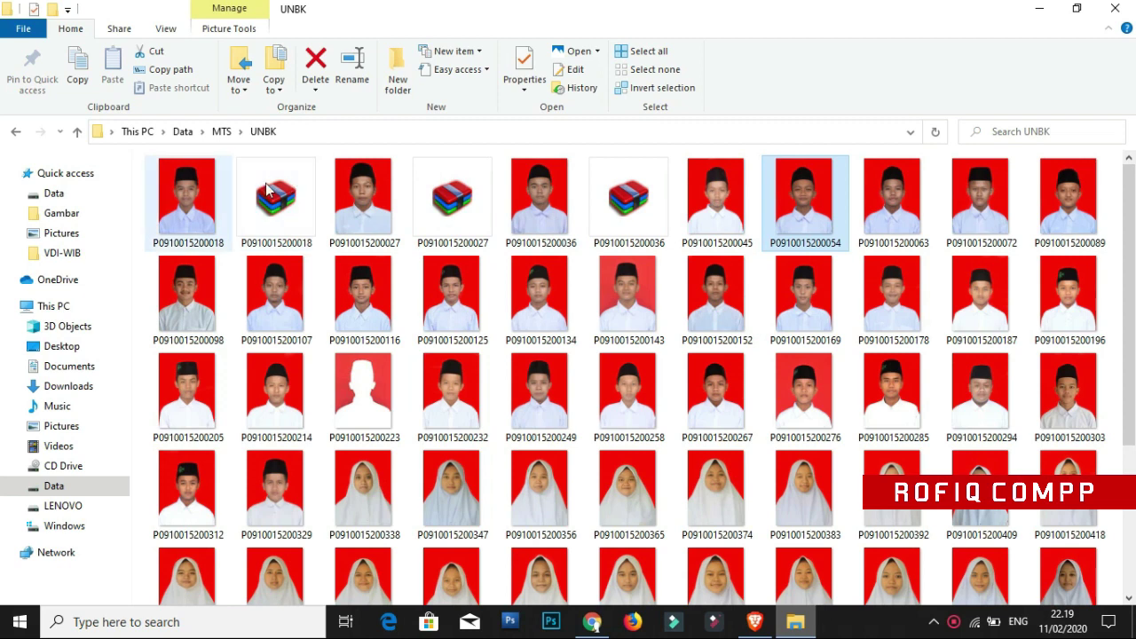
Compress the photo matching that card's username into a zip archive of the same name with 7-Zip, without a password
left_click(710, 202)
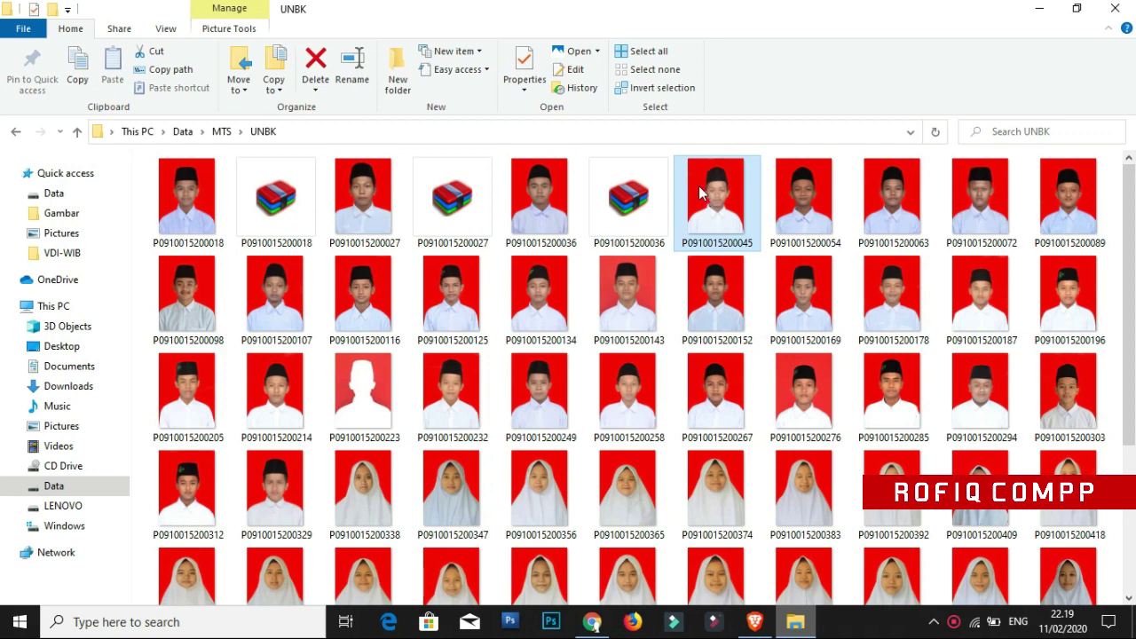
right_click(698, 185)
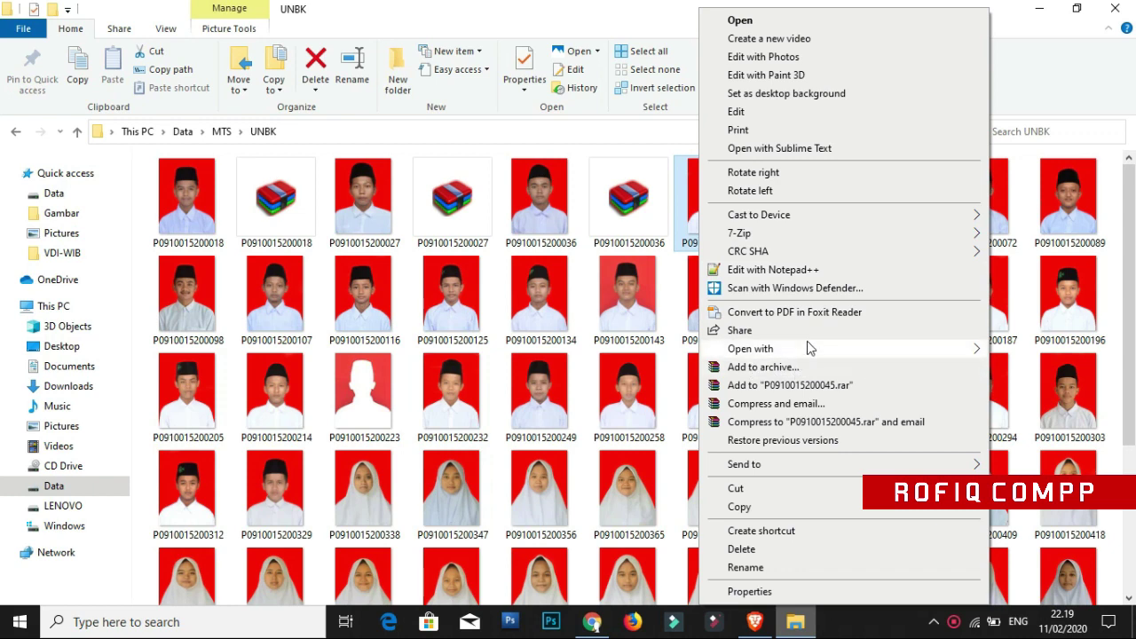
mouse_move(779, 234)
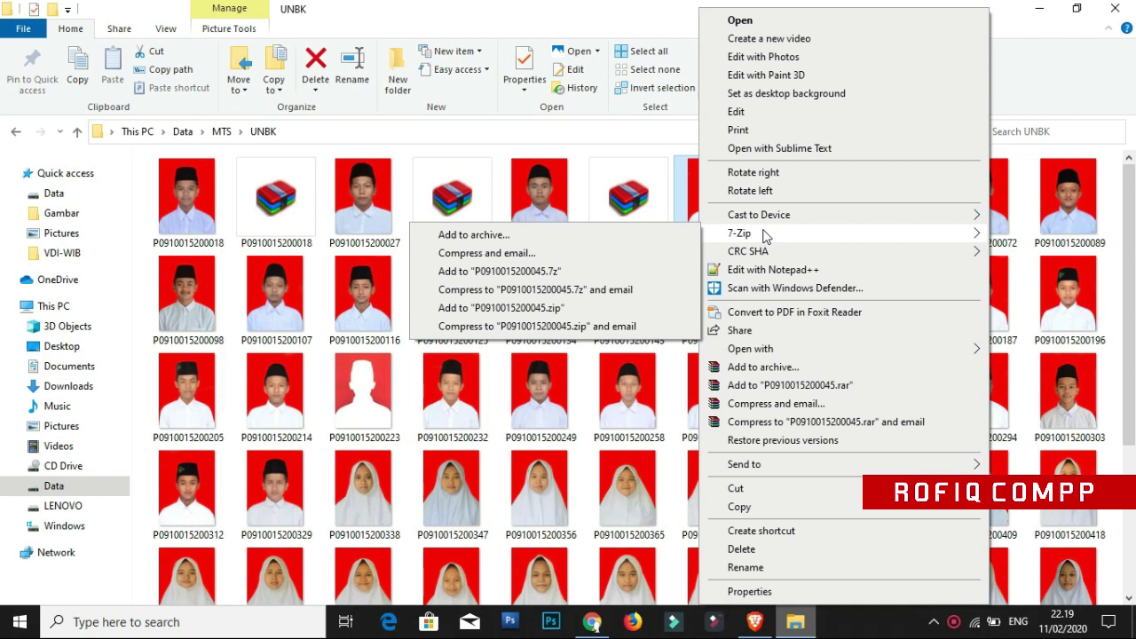
left_click(539, 237)
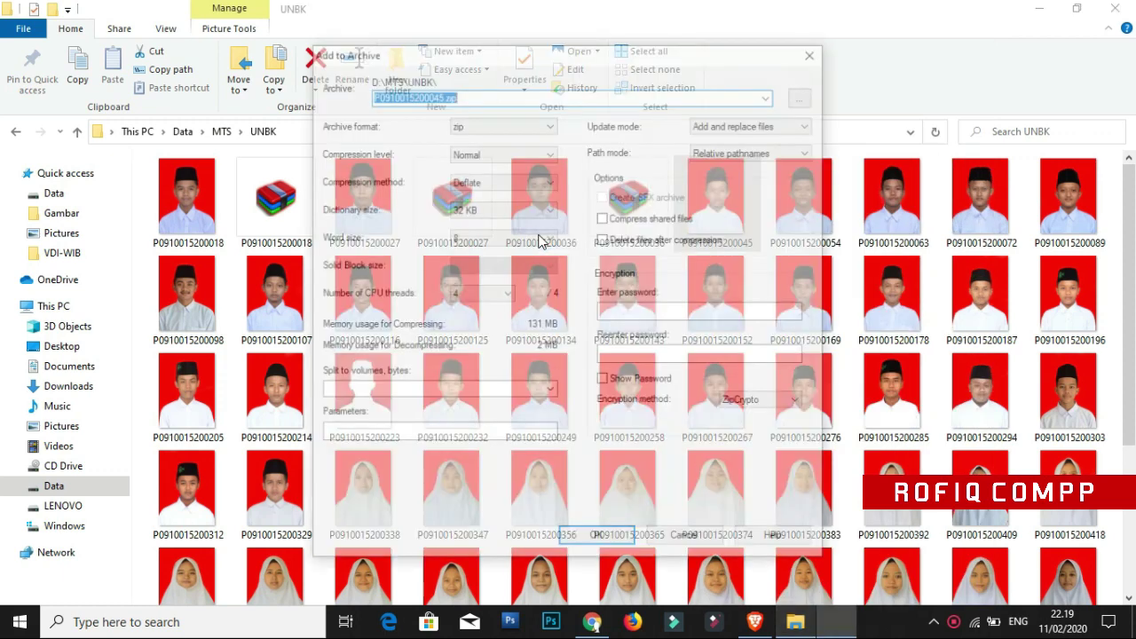
left_click(476, 123)
left_click(477, 124)
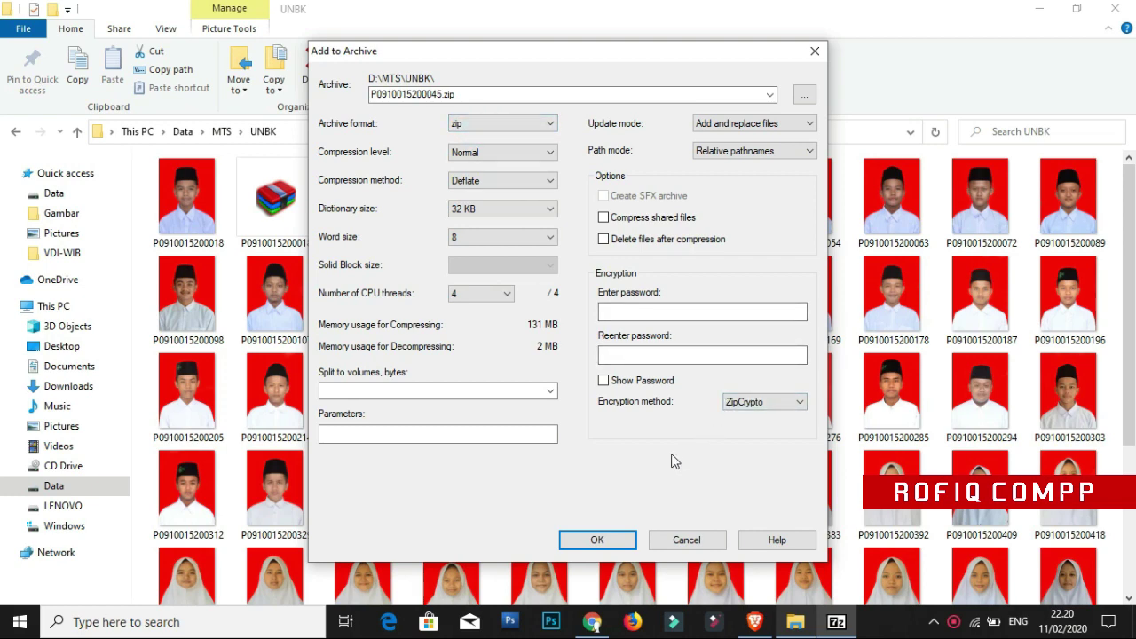
left_click(591, 542)
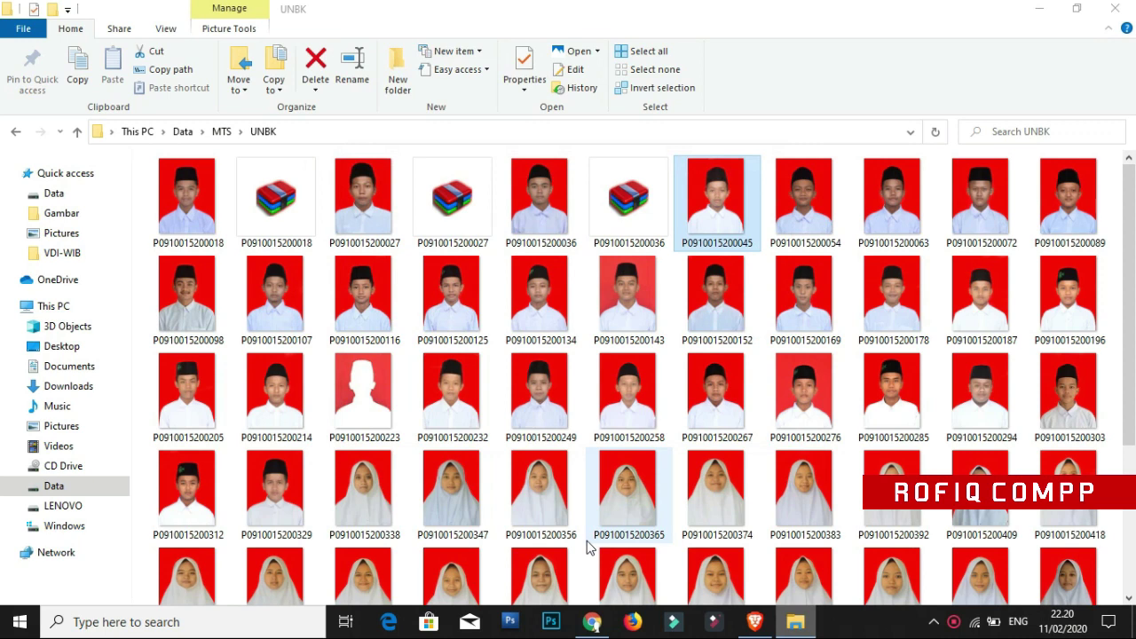
left_click(810, 220)
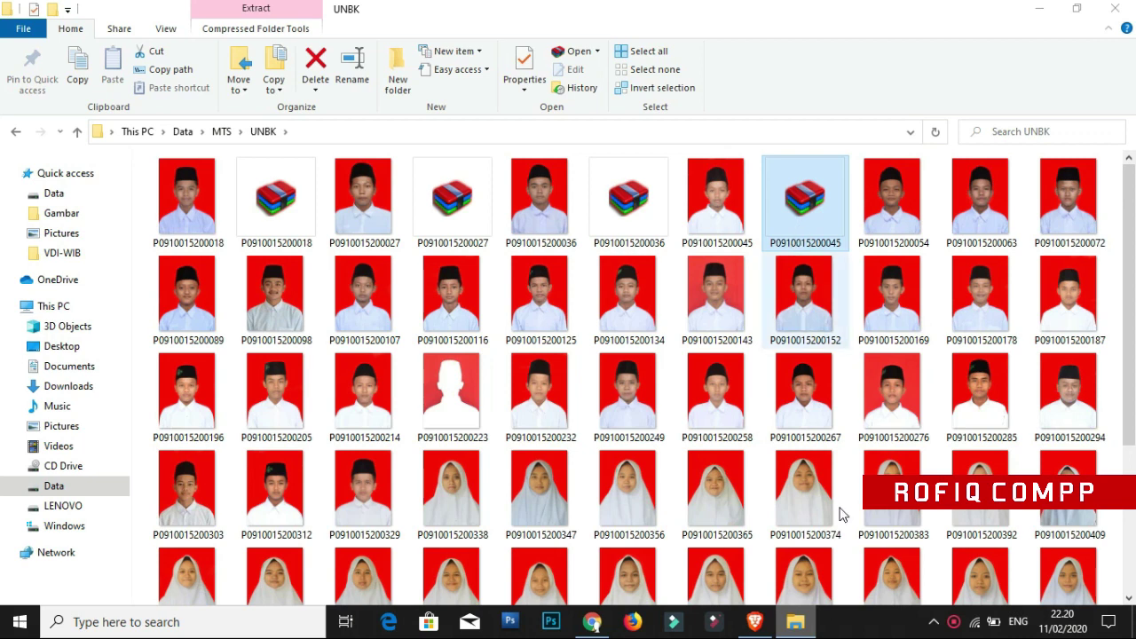
Switch to the Brave browser, upload the participant's new photo zip archive for the login cards, and check that participant's card
left_click(756, 622)
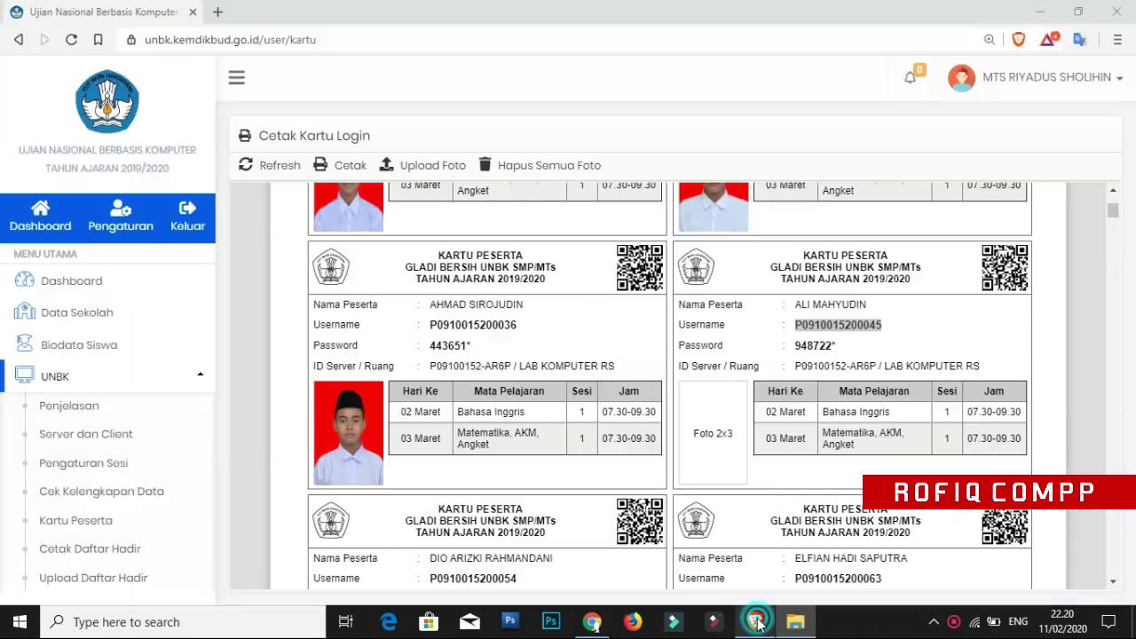
left_click(939, 332)
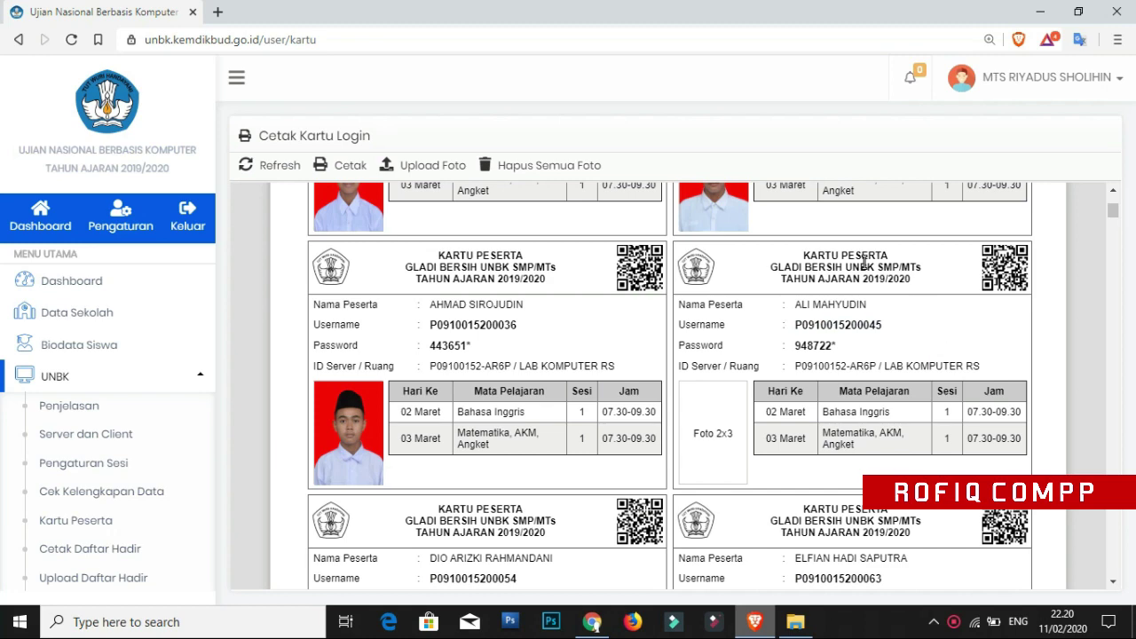
left_click(417, 169)
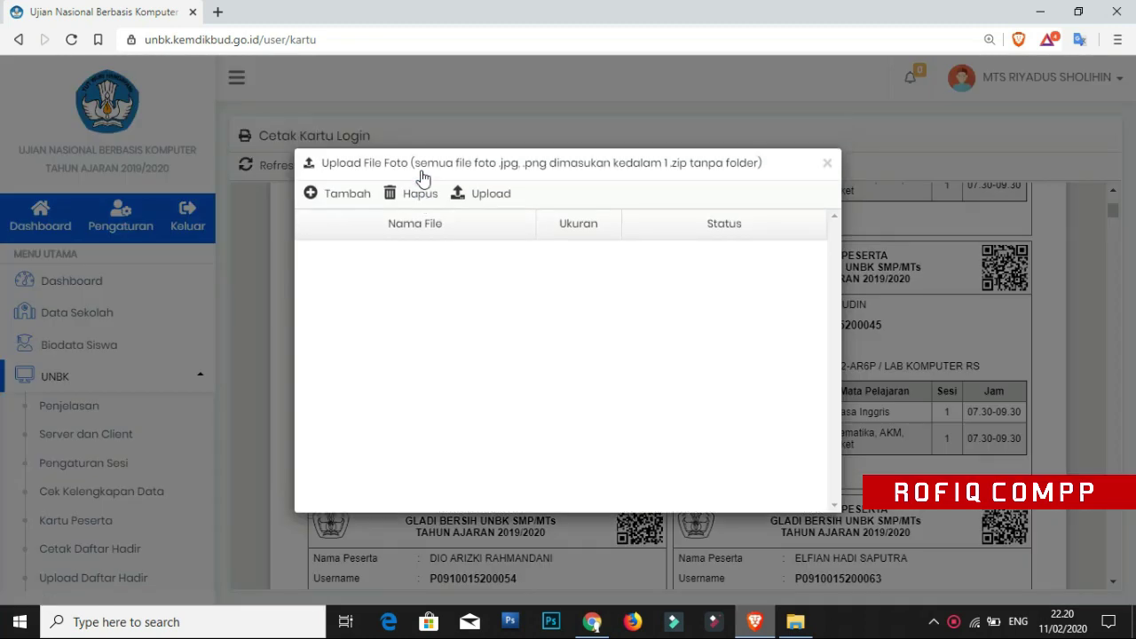
left_click(345, 202)
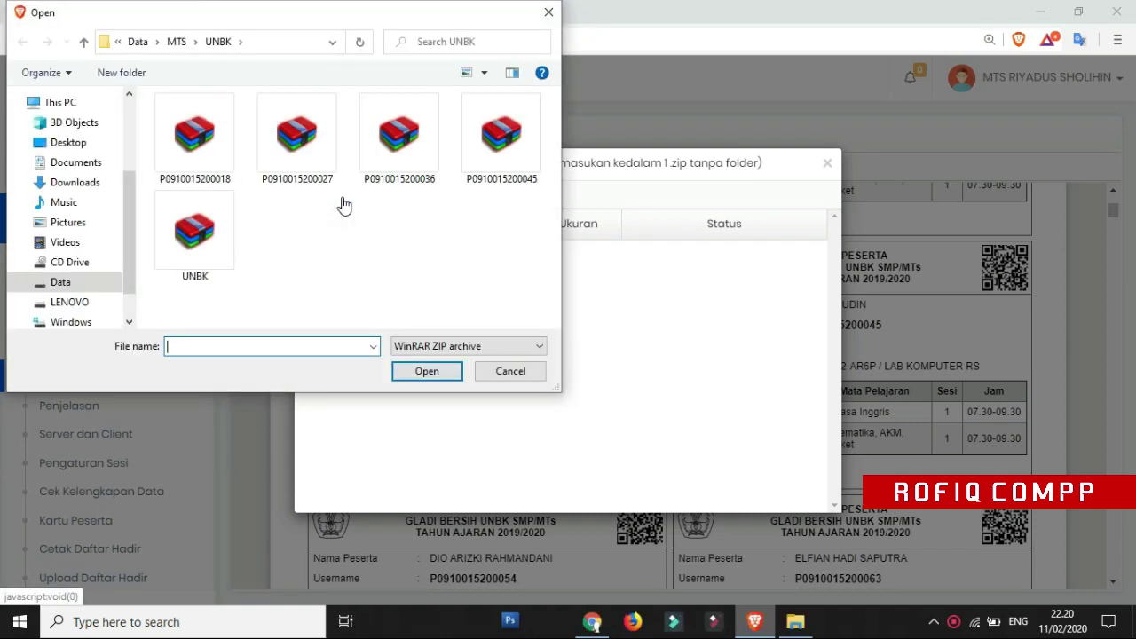
left_click(499, 155)
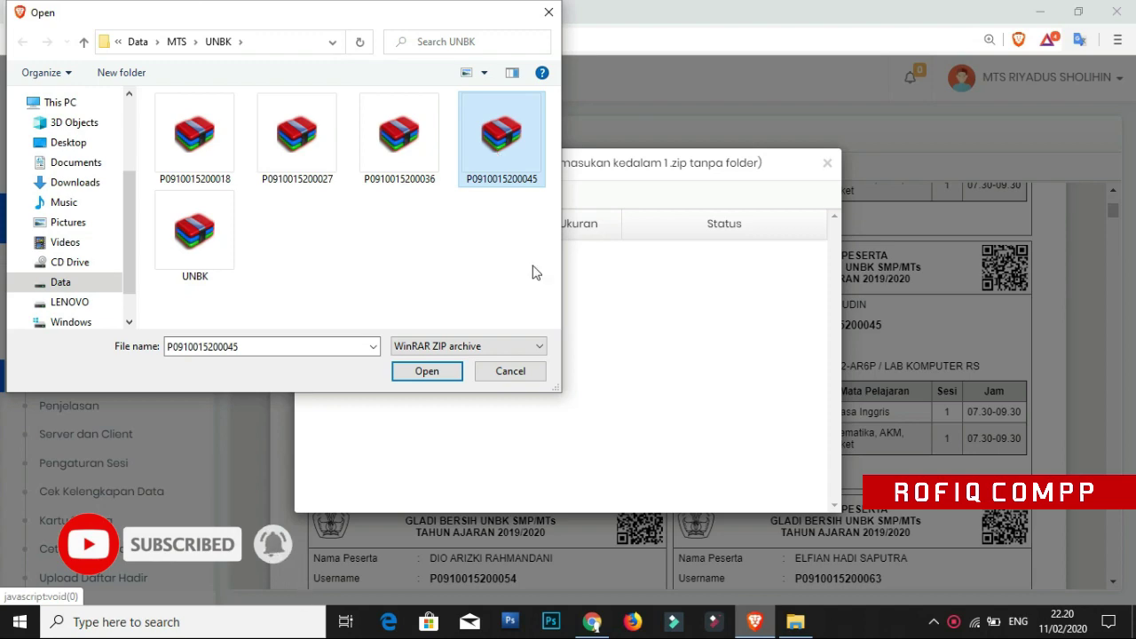
left_click(435, 371)
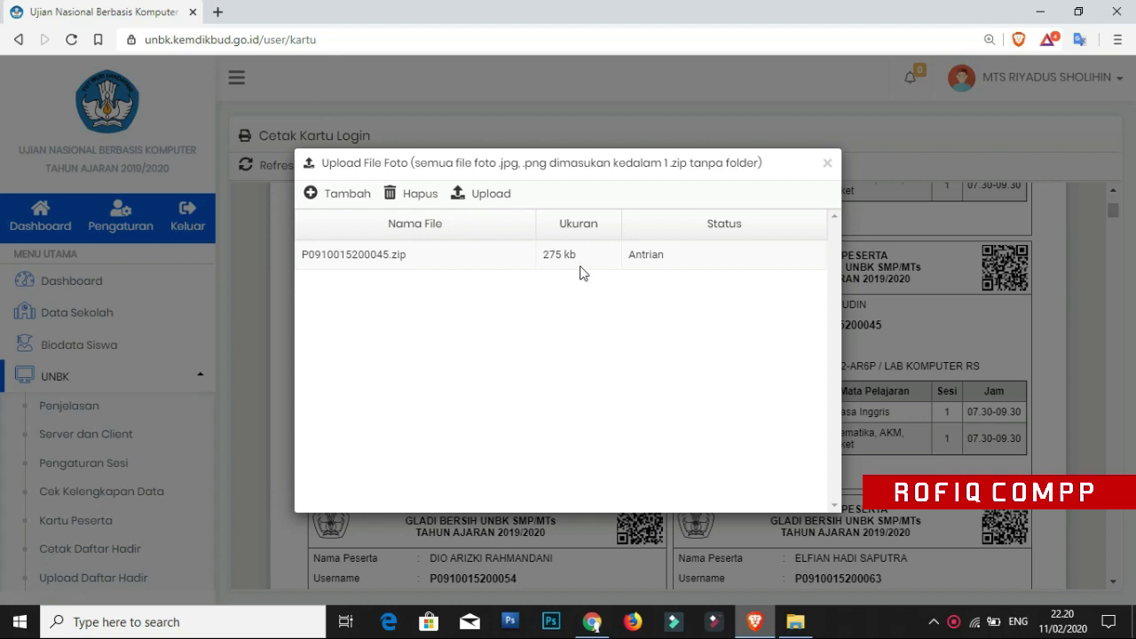
left_click(469, 199)
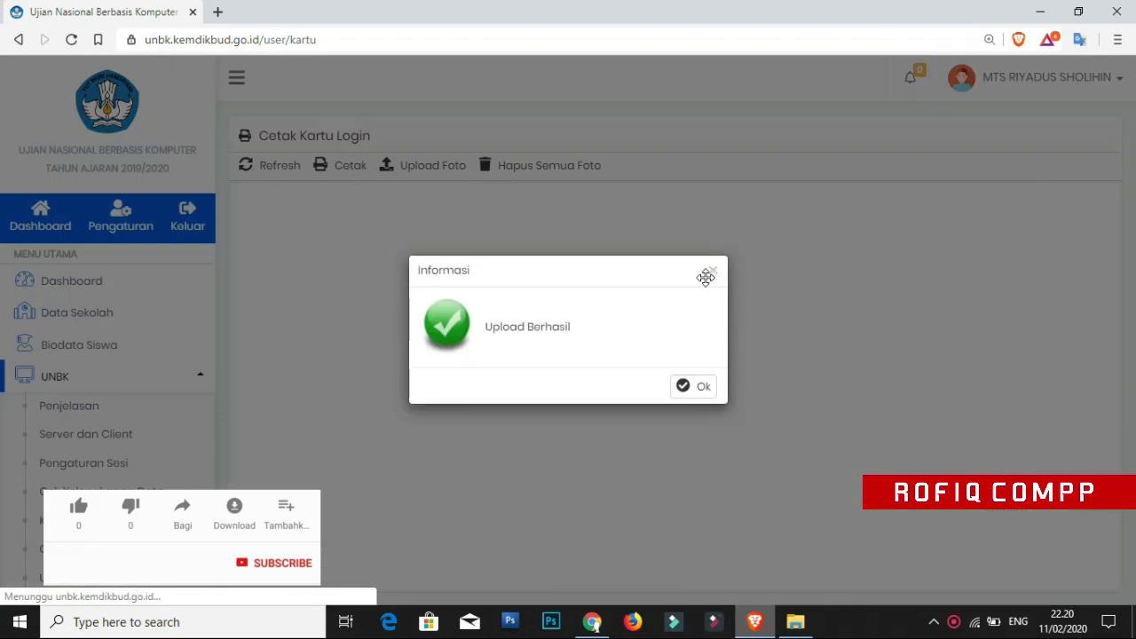
left_click(698, 386)
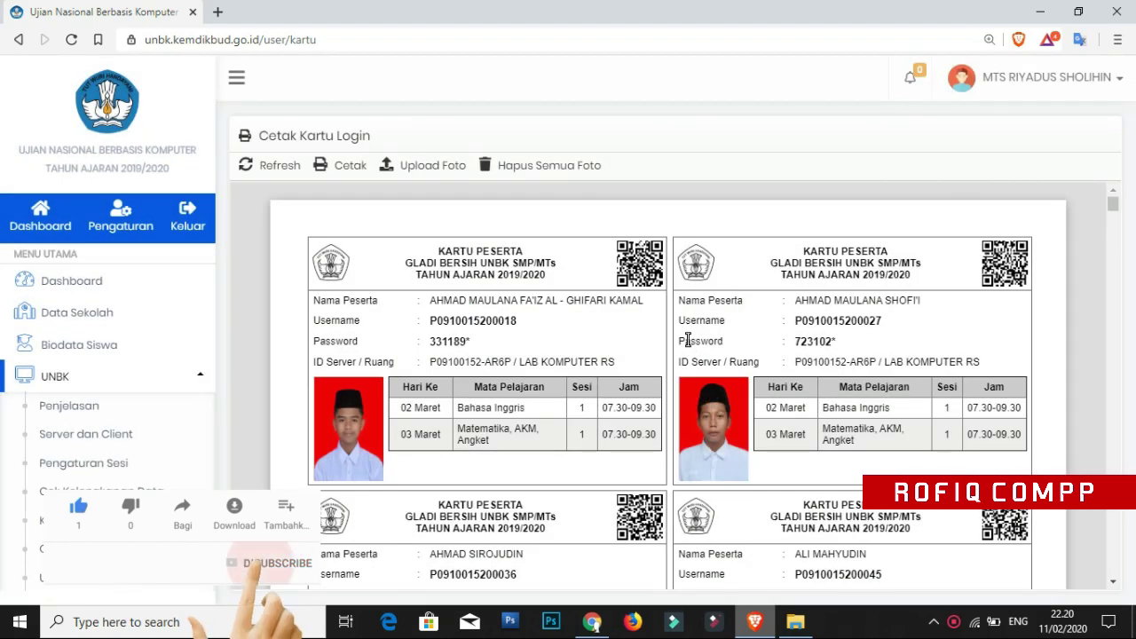
scroll(688, 340, "down", 3)
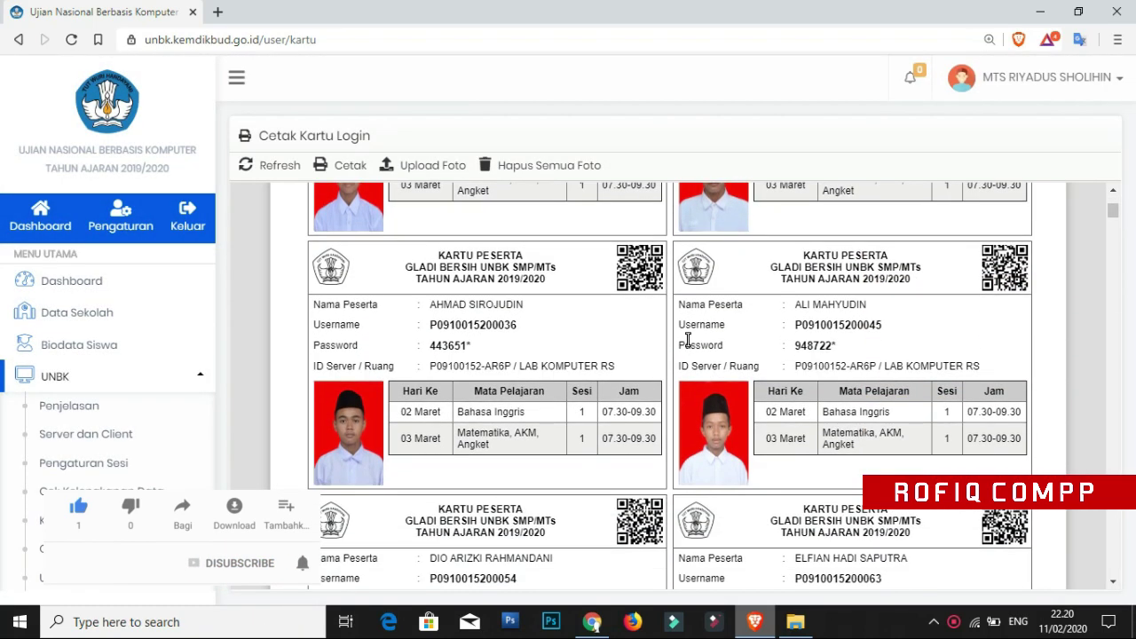